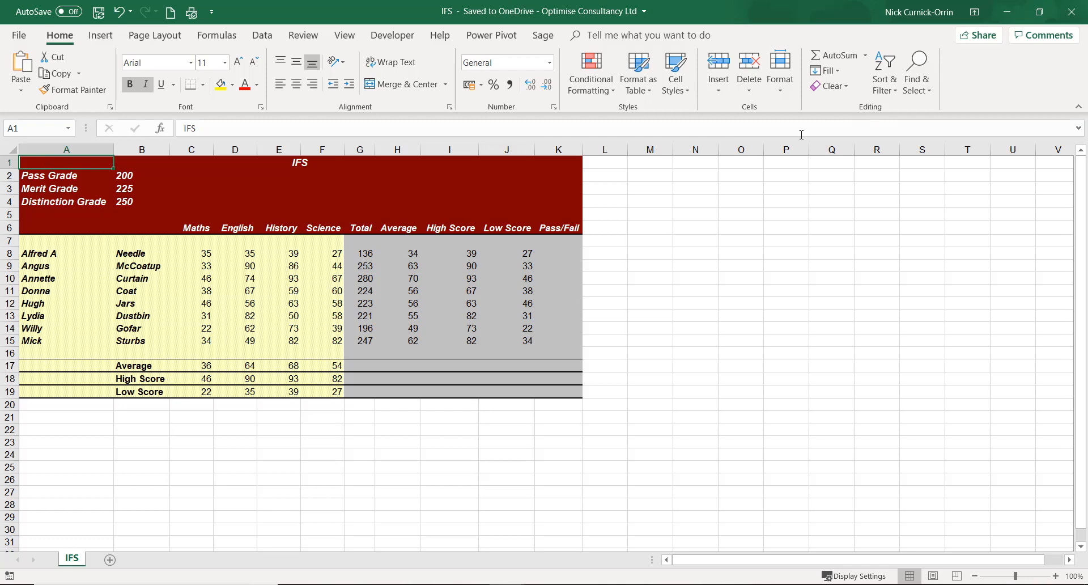
Step: Search for the IFS function and insert it in cell K8, the first student's Pass/Fail cell
{"action": "left_click", "coordinate": [563, 253]}
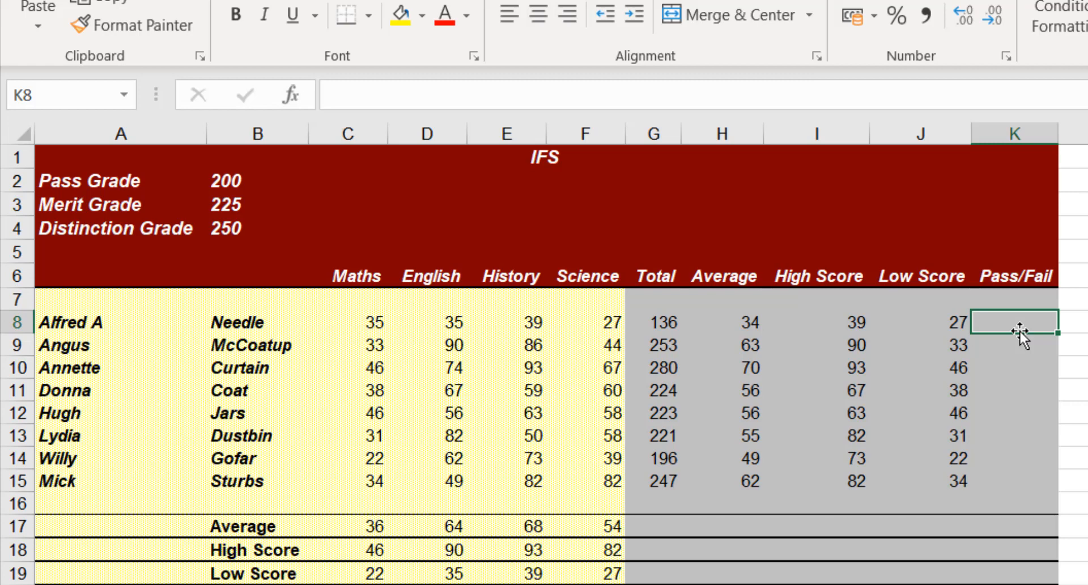
{"action": "left_click", "coordinate": [297, 100]}
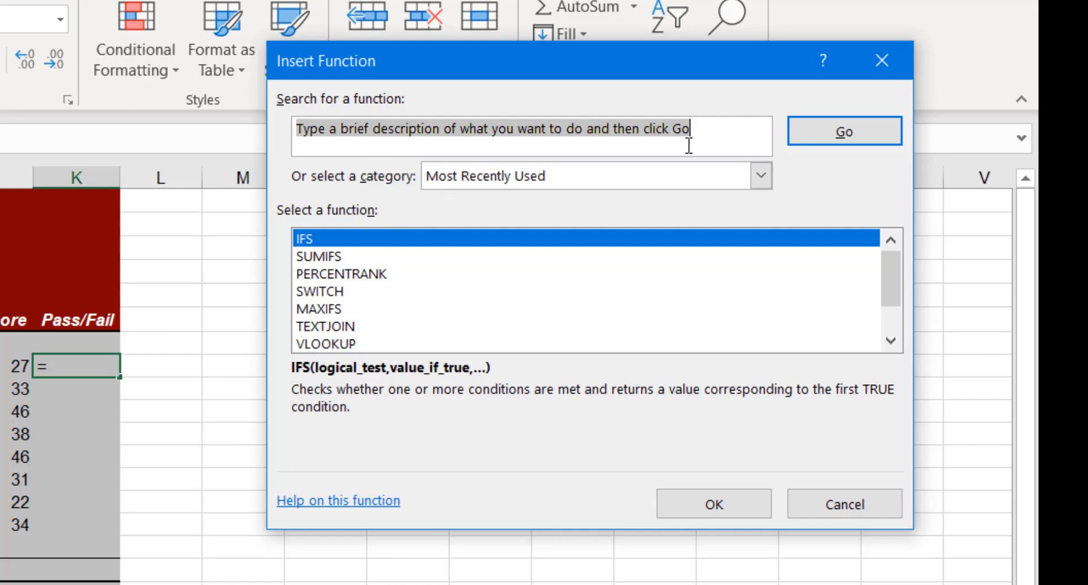
{"action": "type", "text": "Ifs"}
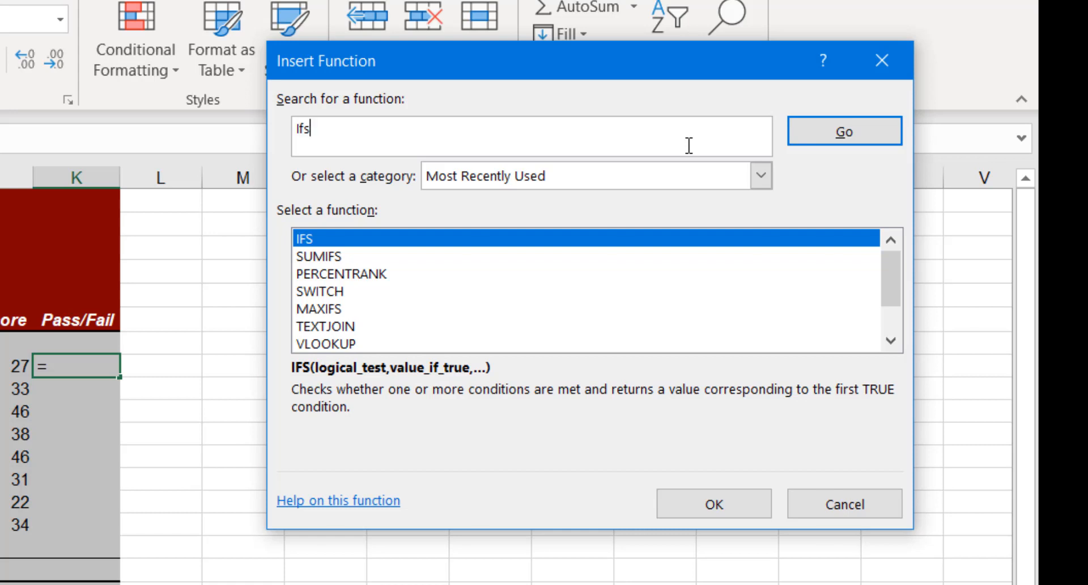
{"action": "left_click", "coordinate": [861, 138]}
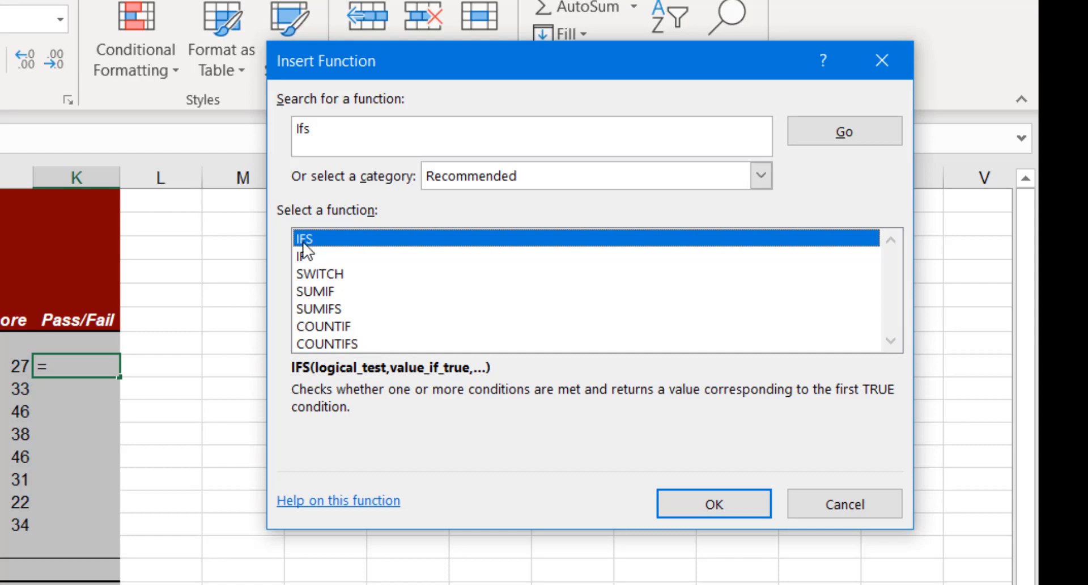
{"action": "left_click", "coordinate": [729, 505]}
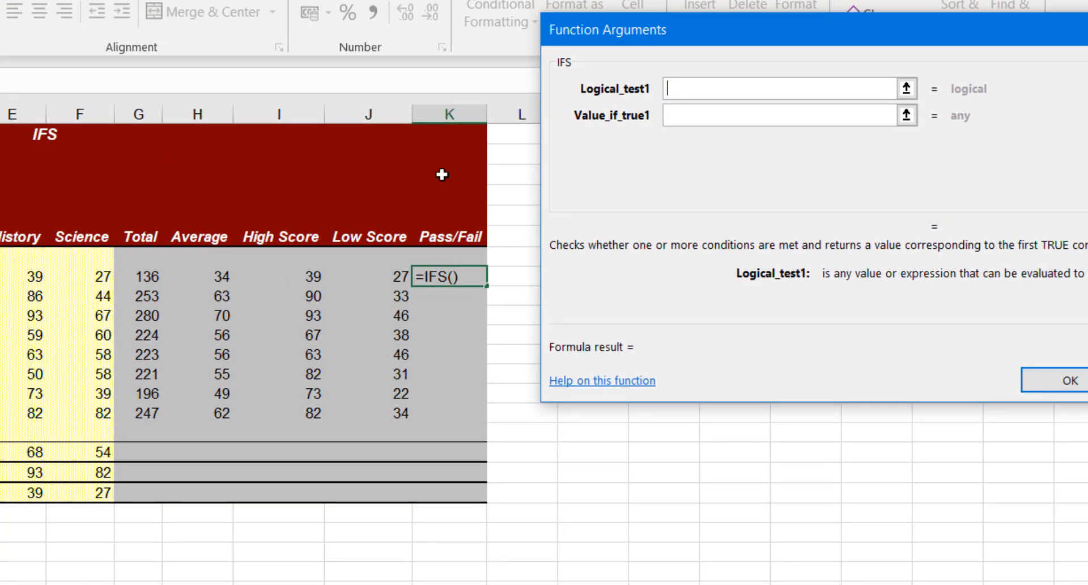
Step: Define the first IFS condition as G8<$B$2 with an absolute Pass Grade reference, returning Fail
{"action": "left_click", "coordinate": [147, 277]}
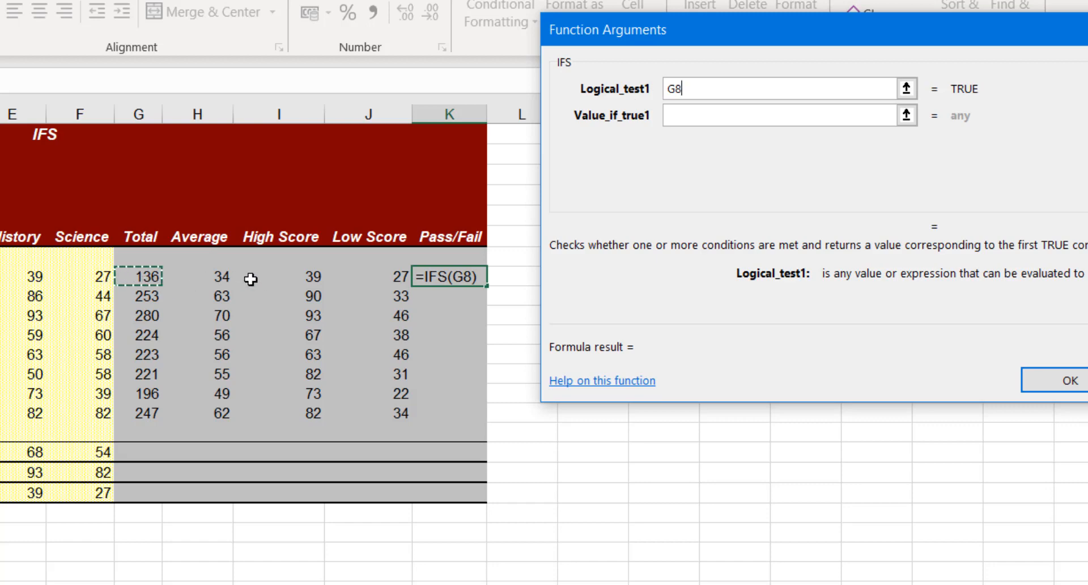
{"action": "type", "text": "<"}
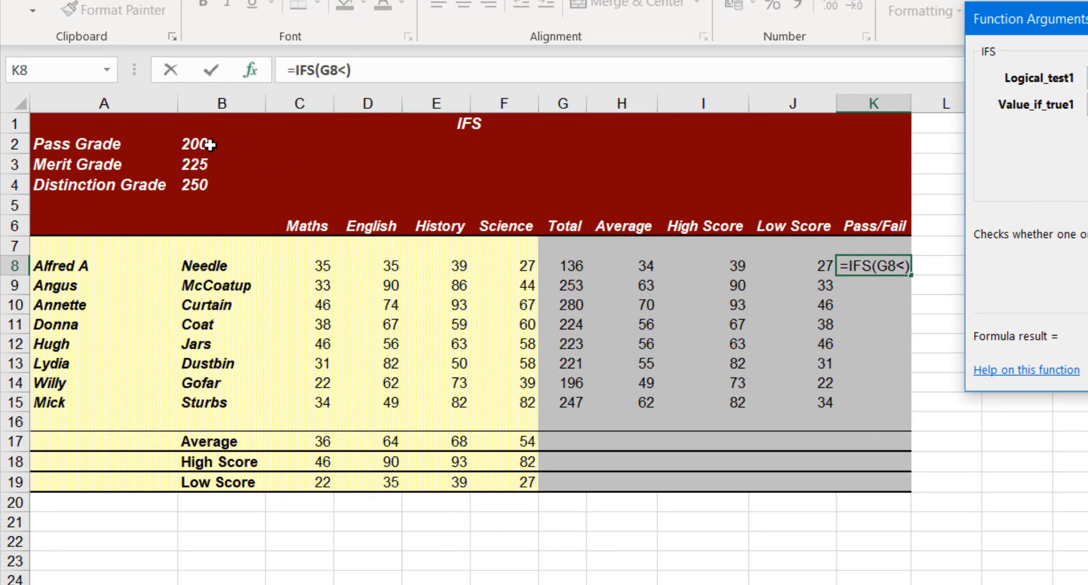
{"action": "left_click", "coordinate": [142, 146]}
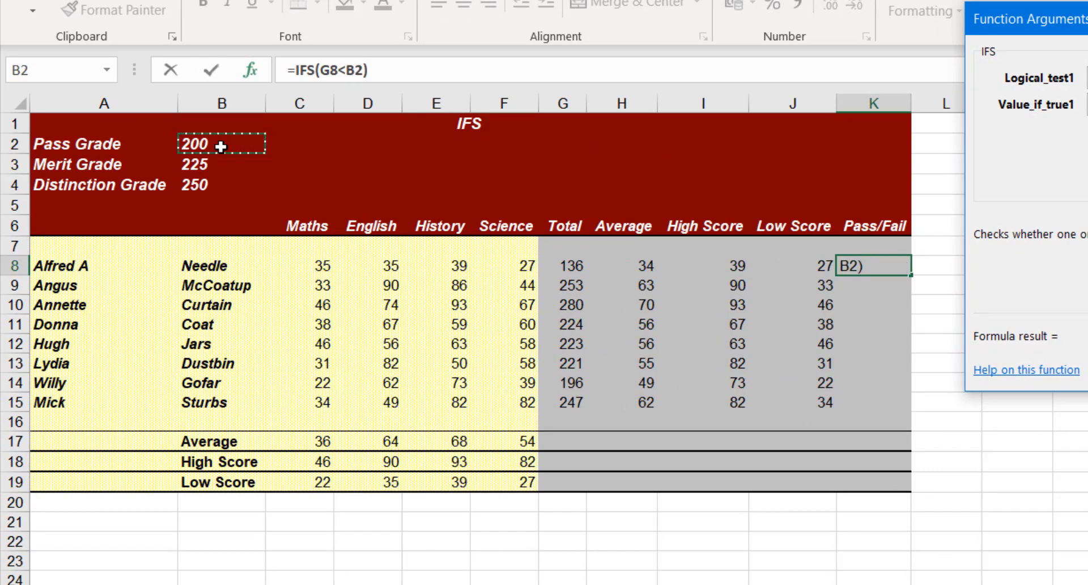
{"action": "key", "text": "F4"}
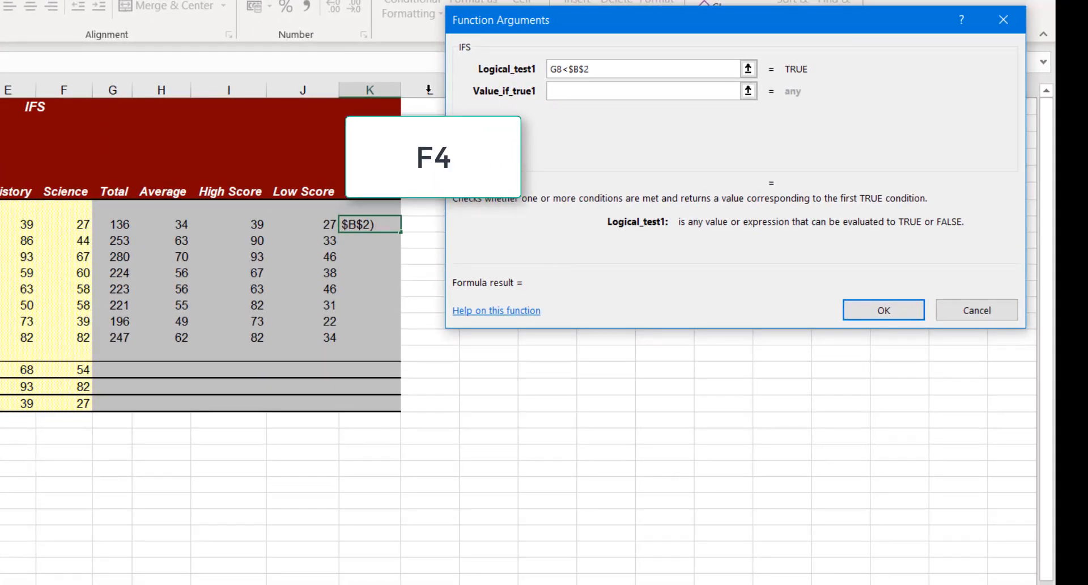
{"action": "left_click", "coordinate": [566, 90]}
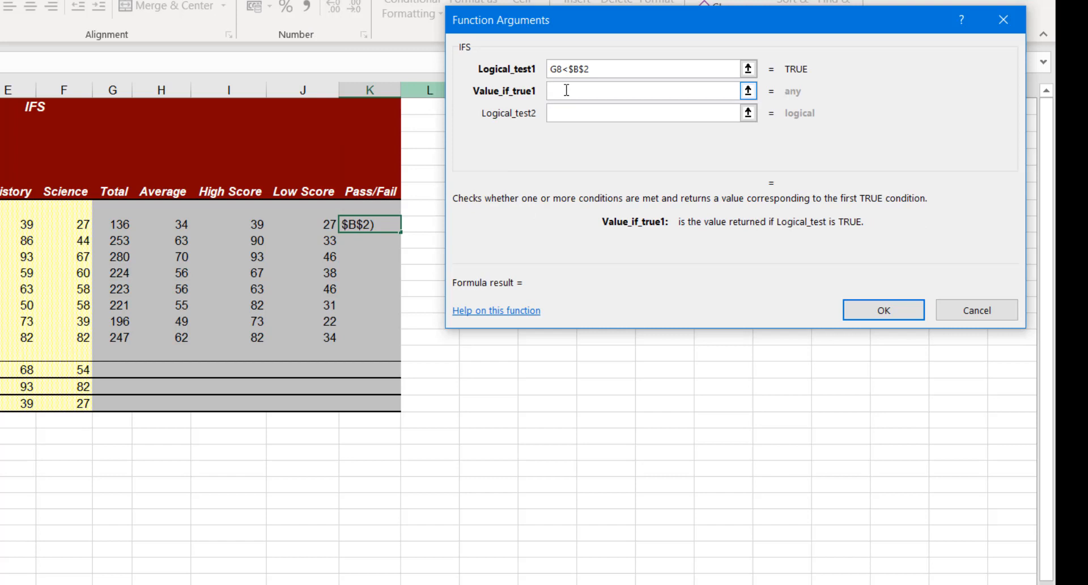
{"action": "type", "text": "Fail"}
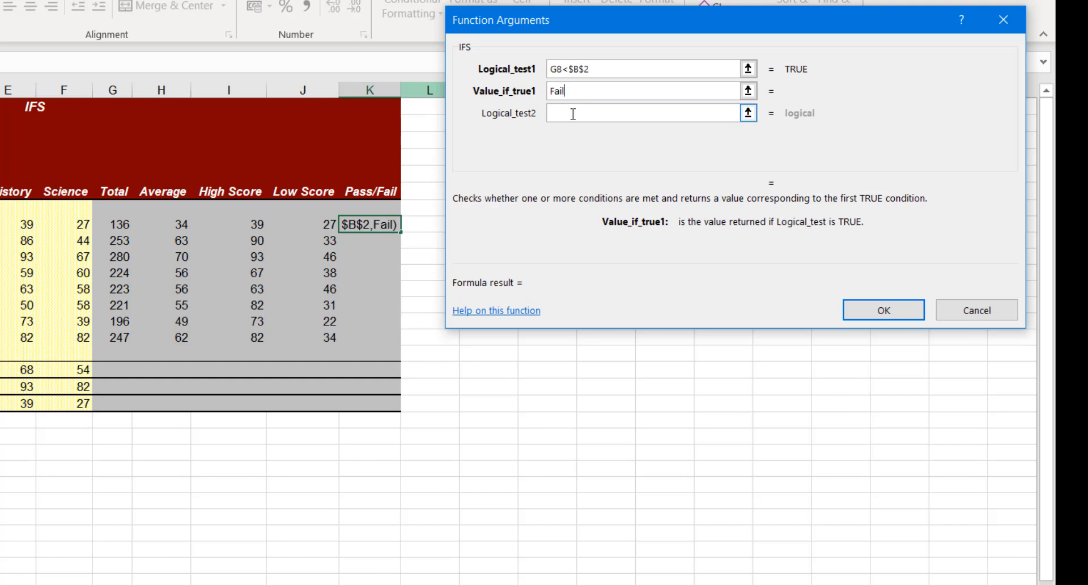
Step: Define the second IFS condition as G8<$B$3 with an absolute Merit Grade reference, returning Pass
{"action": "left_click", "coordinate": [572, 113]}
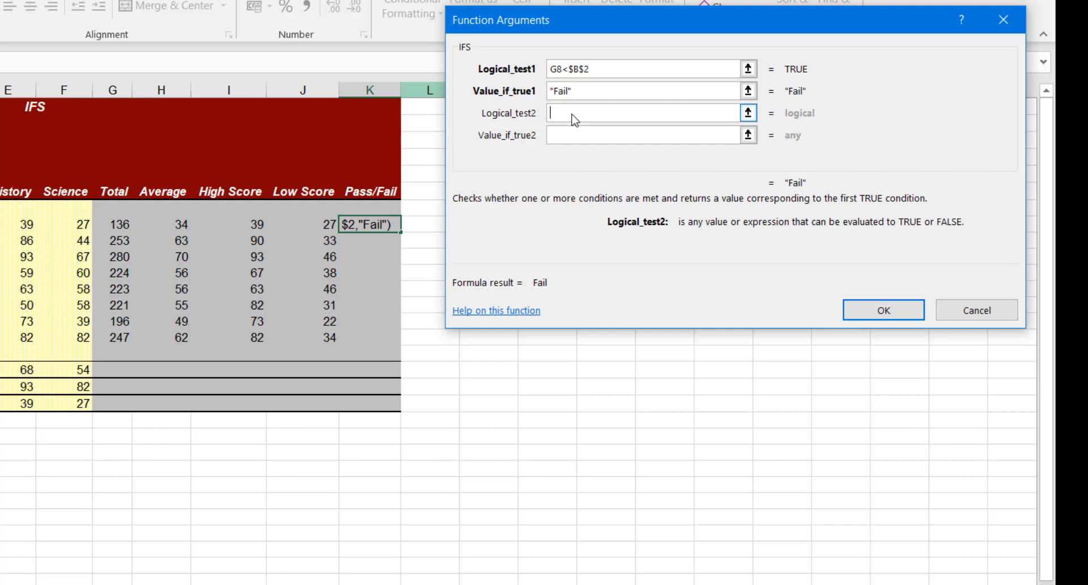
{"action": "left_click", "coordinate": [115, 225]}
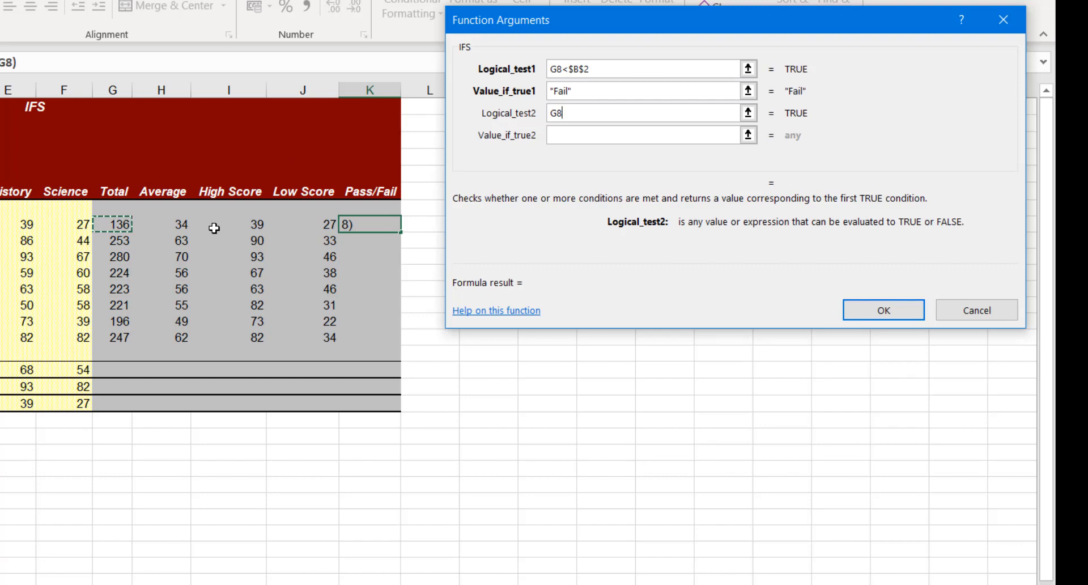
{"action": "type", "text": "<"}
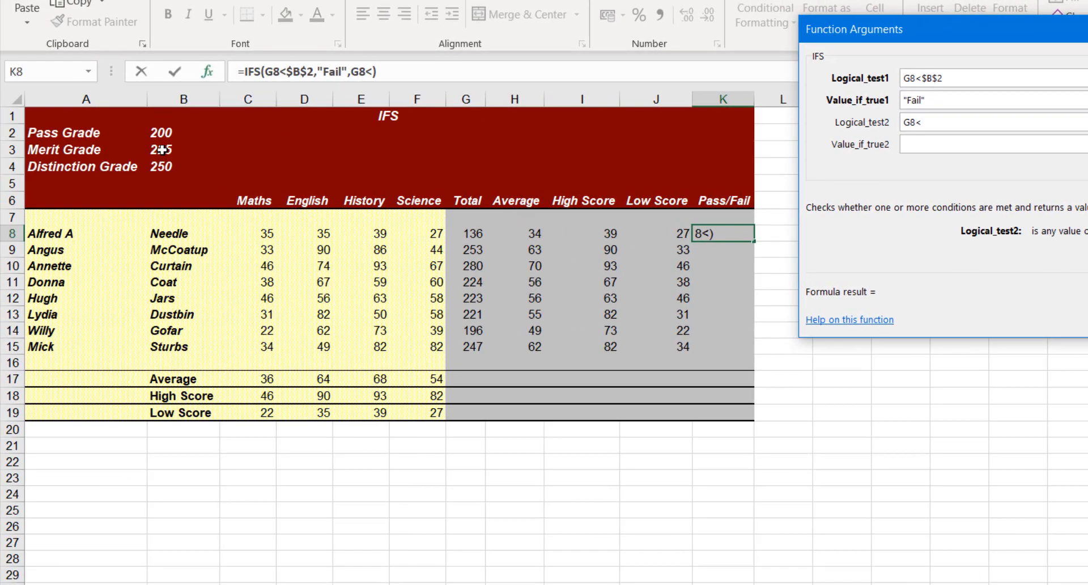
{"action": "left_click", "coordinate": [163, 150]}
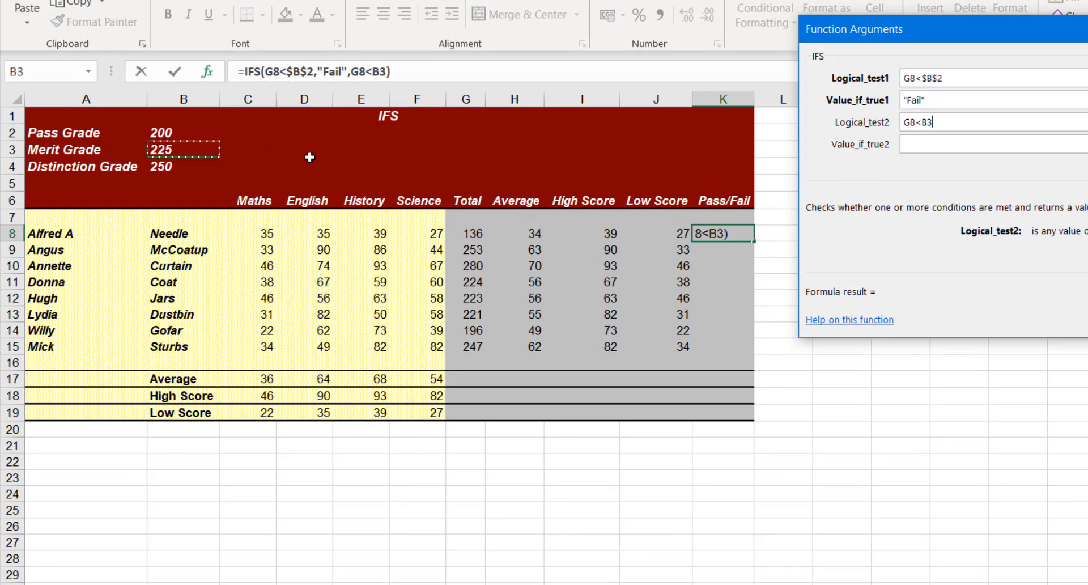
{"action": "key", "text": "F4"}
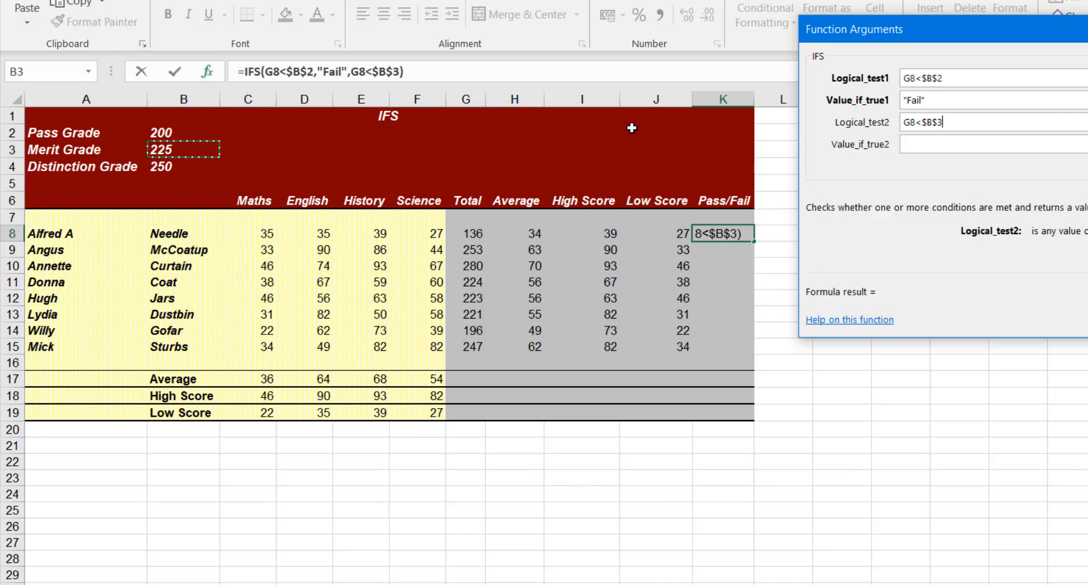
{"action": "left_click", "coordinate": [918, 142]}
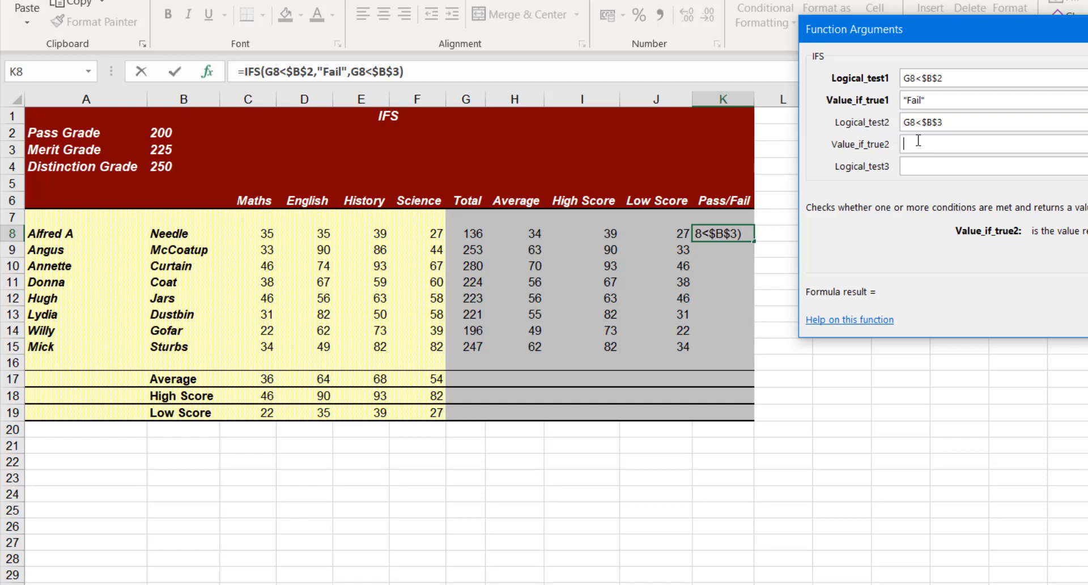
{"action": "type", "text": "Pass"}
Step: Define the third IFS condition as G8<$B$4 with an absolute Distinction Grade reference, returning Merit
{"action": "left_click", "coordinate": [923, 168]}
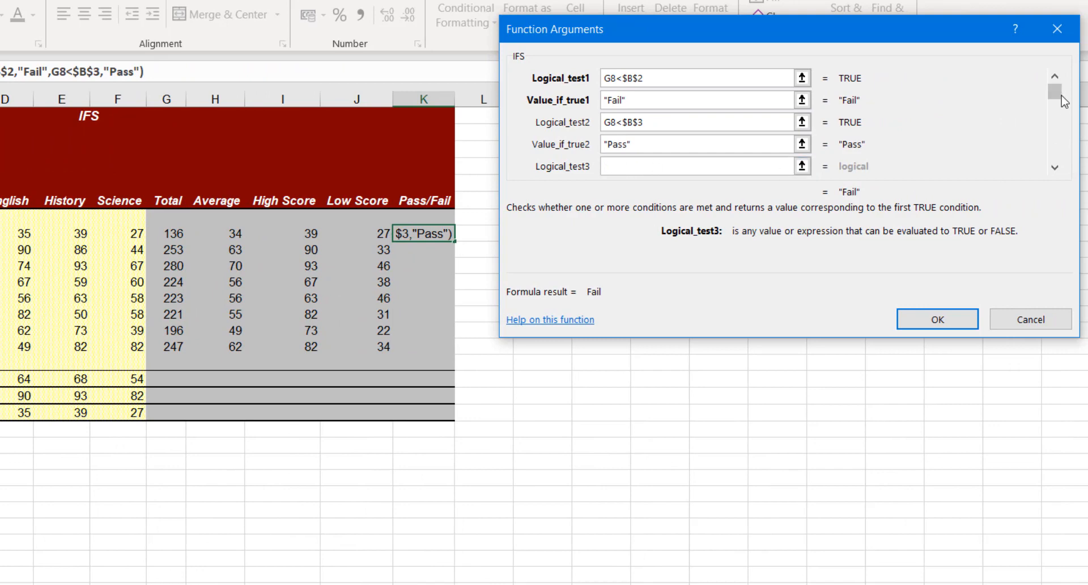
{"action": "left_click", "coordinate": [1055, 166]}
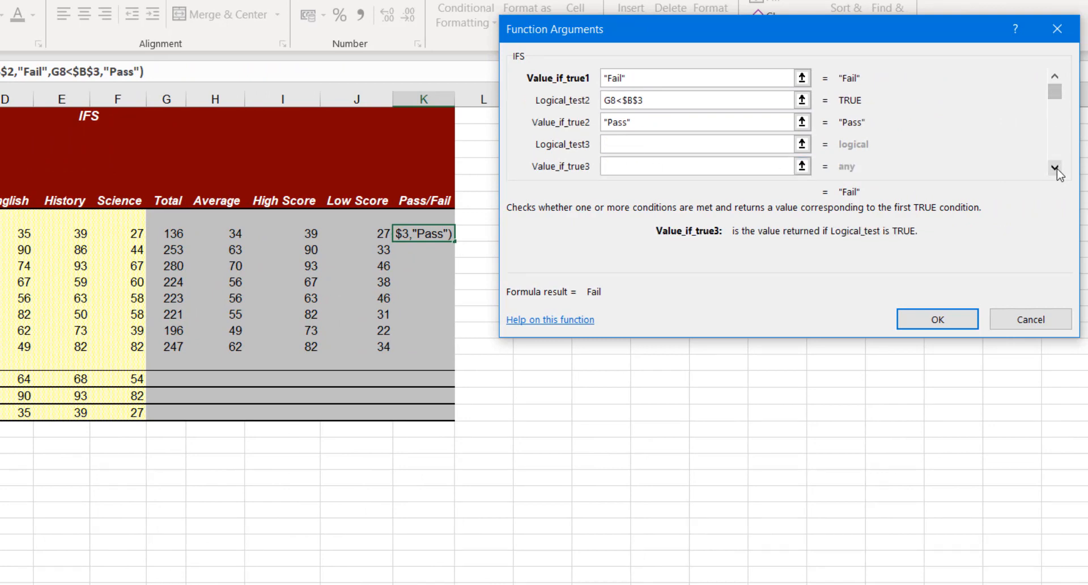
{"action": "left_click", "coordinate": [1055, 166]}
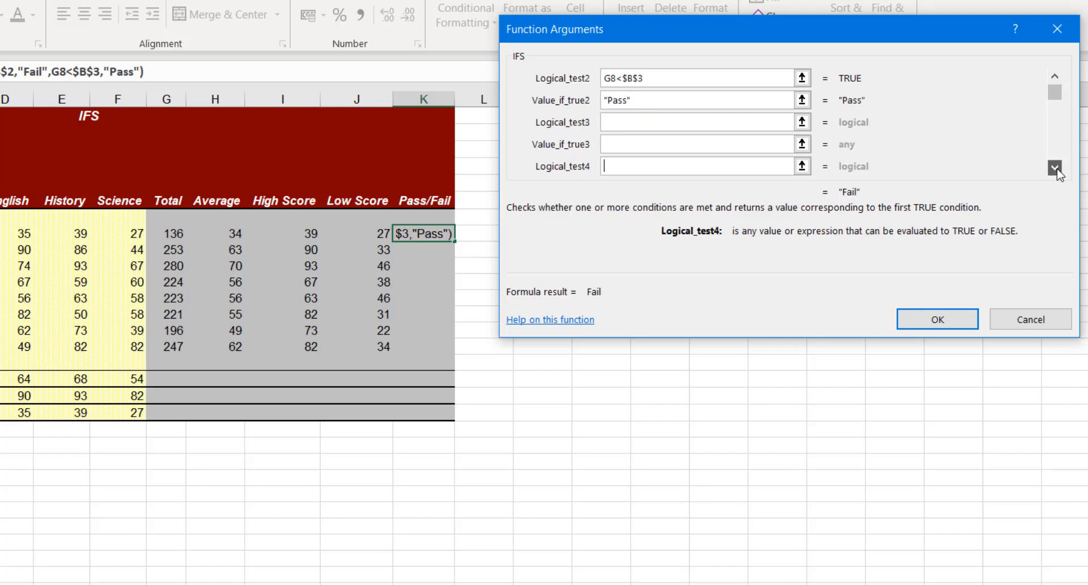
{"action": "left_click", "coordinate": [624, 125]}
{"action": "left_click", "coordinate": [183, 233]}
{"action": "type", "text": "<"}
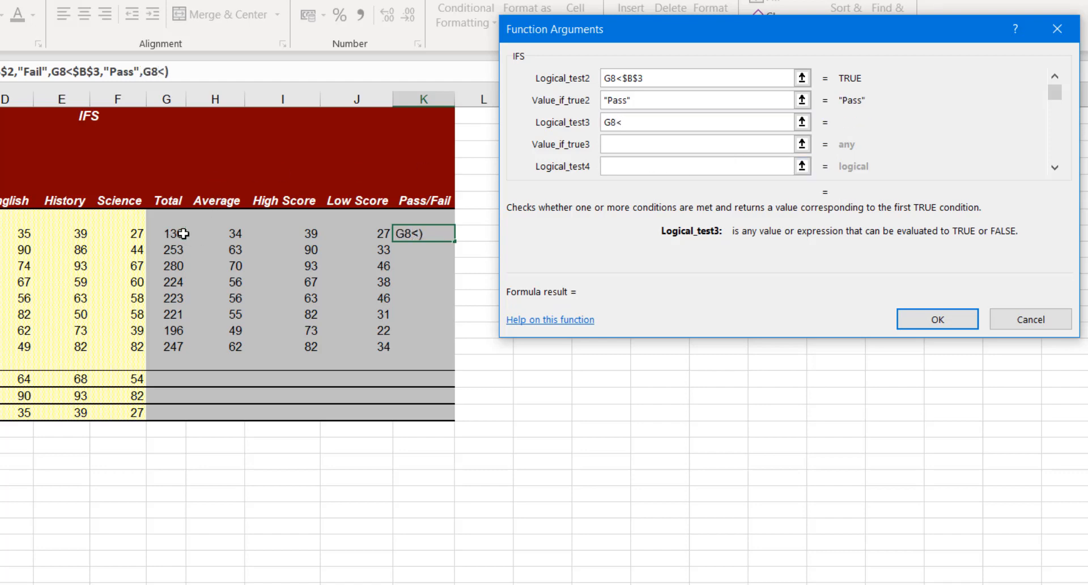
{"action": "type", "text": "B4"}
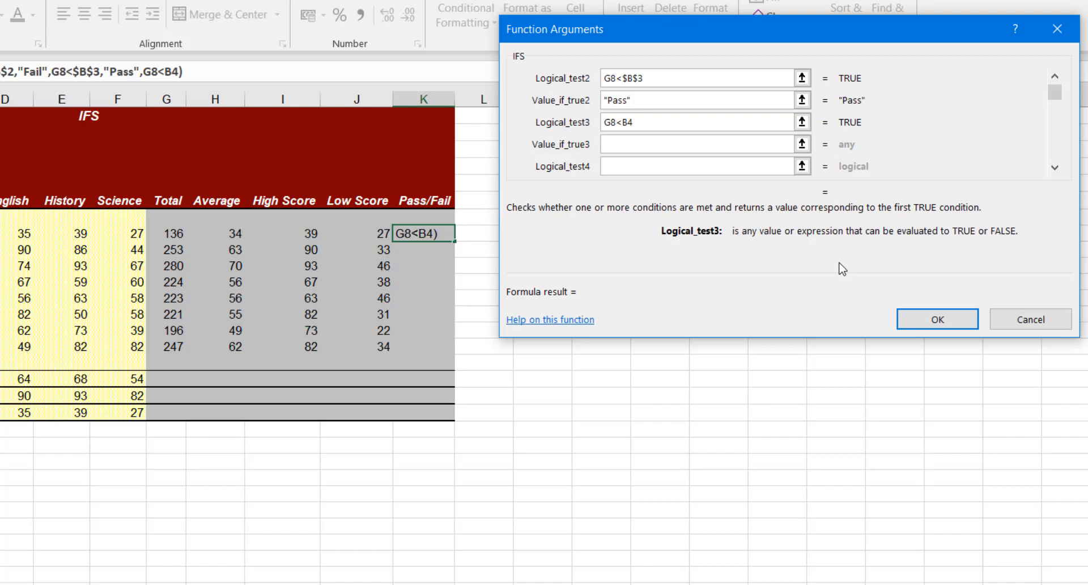
{"action": "key", "text": "F4"}
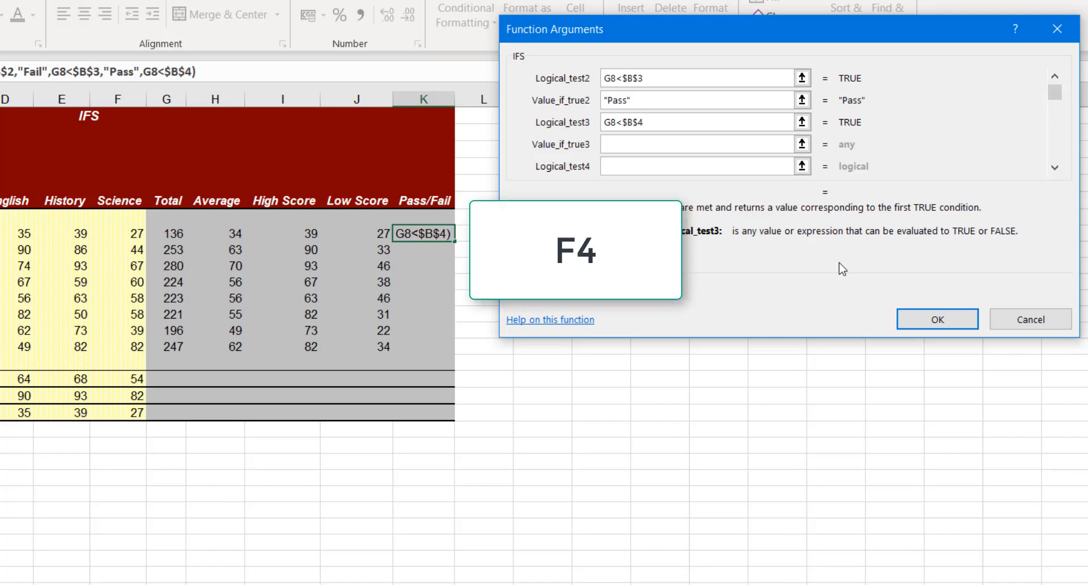
{"action": "left_click", "coordinate": [701, 148]}
{"action": "type", "text": "Merit"}
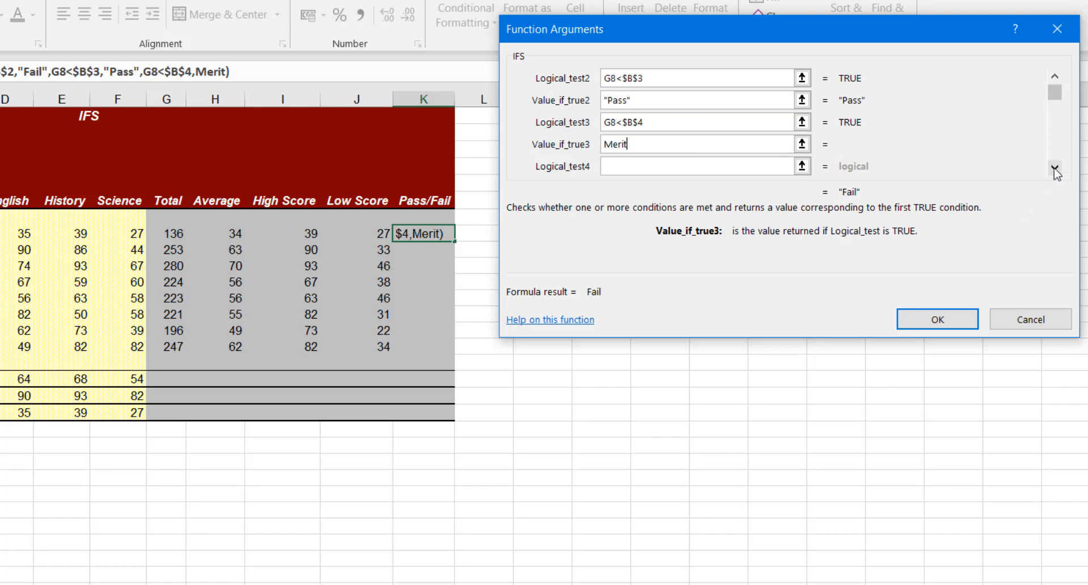
Step: Define the fourth IFS condition as G8>=$B$4, returning Distinction, and complete the formula
{"action": "key", "text": "Tab"}
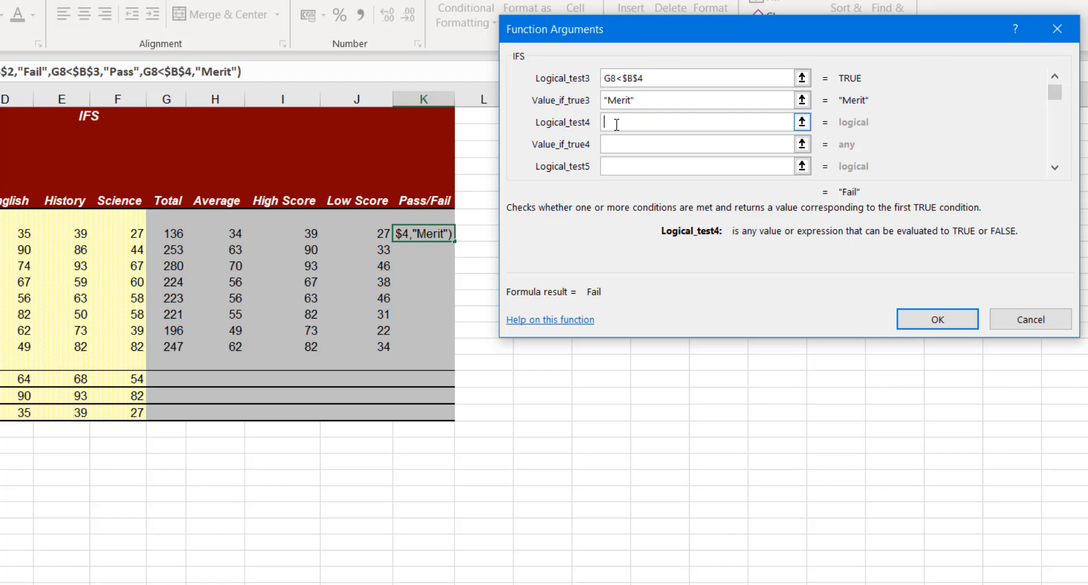
{"action": "left_click", "coordinate": [168, 233]}
{"action": "type", "text": ">="}
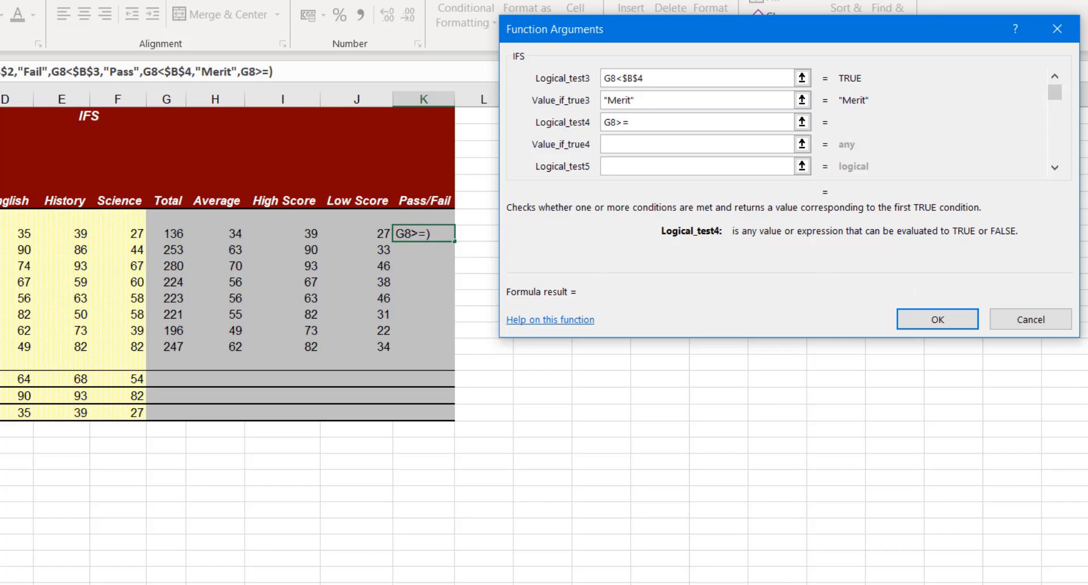
{"action": "type", "text": "B4"}
{"action": "key", "text": "F4"}
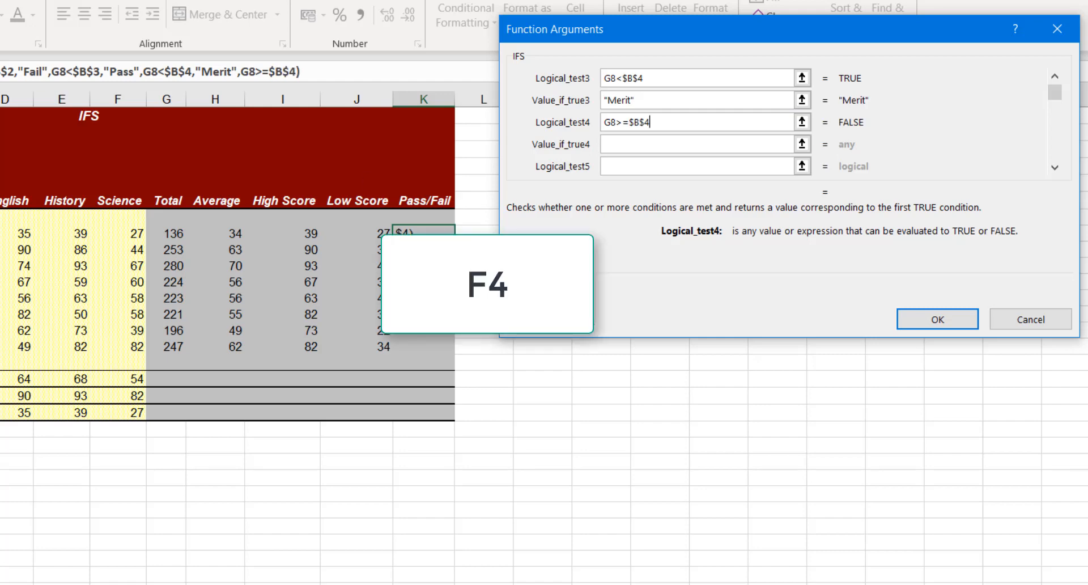
{"action": "left_click", "coordinate": [618, 144]}
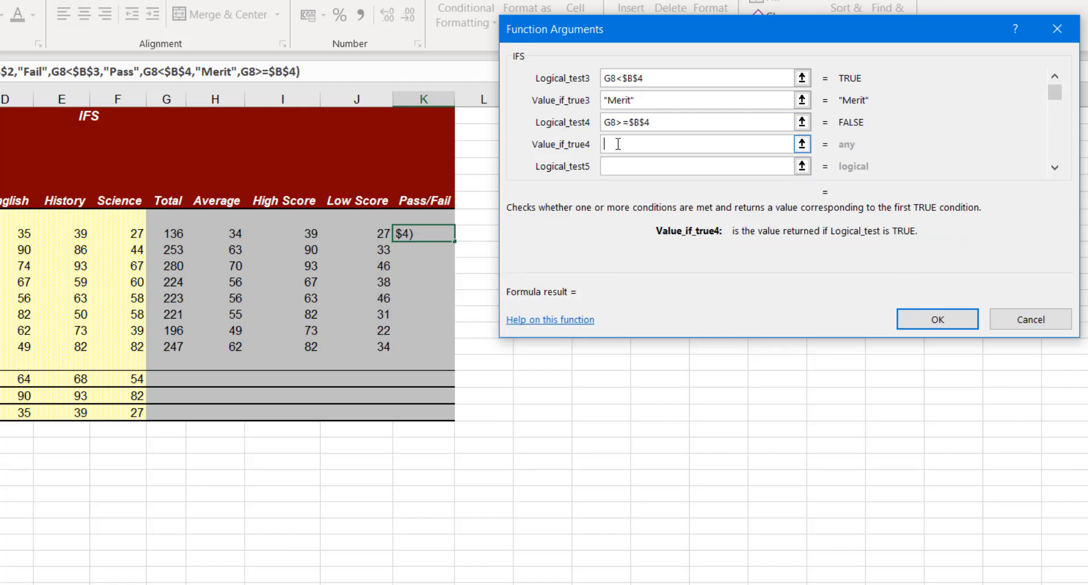
{"action": "type", "text": "Dis"}
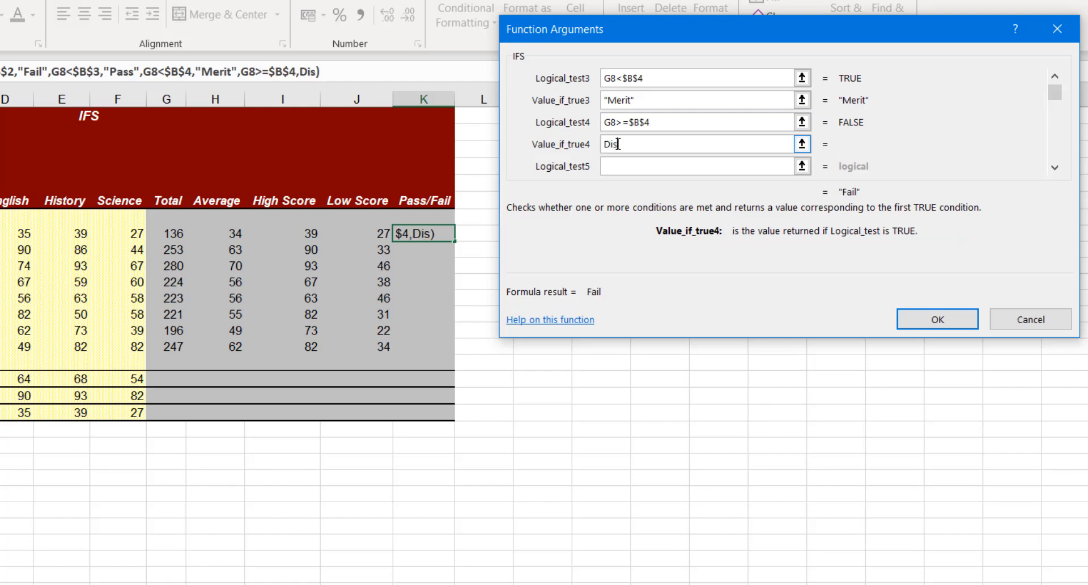
{"action": "type", "text": "tinction"}
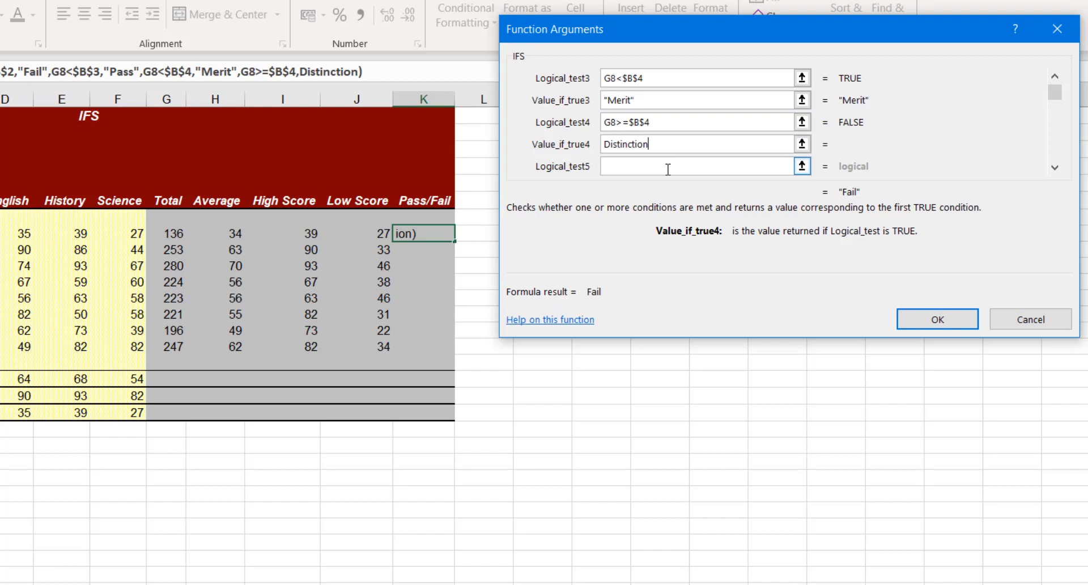
{"action": "left_click", "coordinate": [926, 319]}
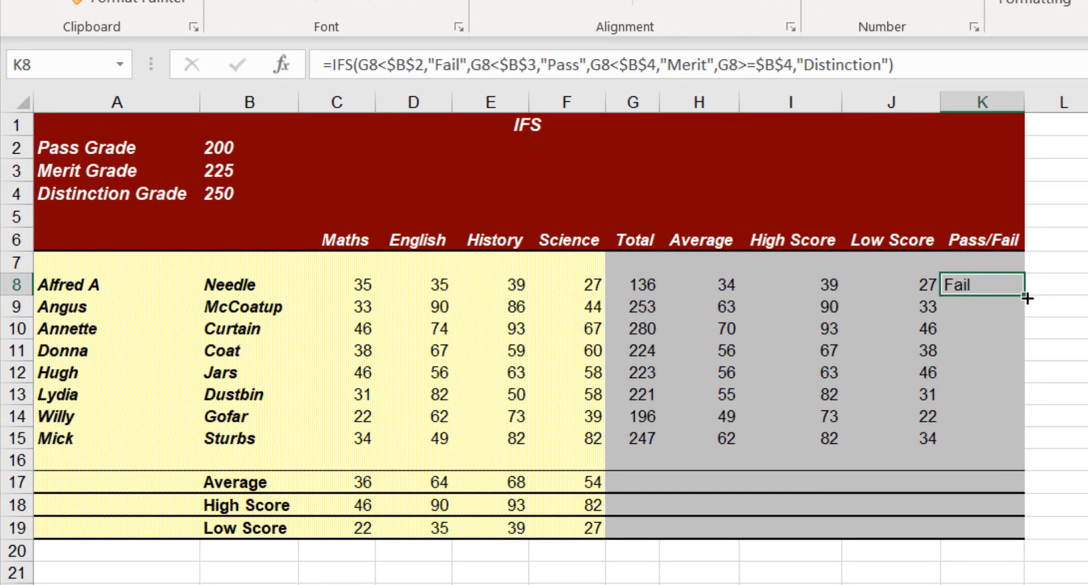
Step: Copy the IFS formula from K8 down through K15 for the remaining students
{"action": "left_click_drag", "start_coordinate": [1027, 298], "coordinate": [1008, 452]}
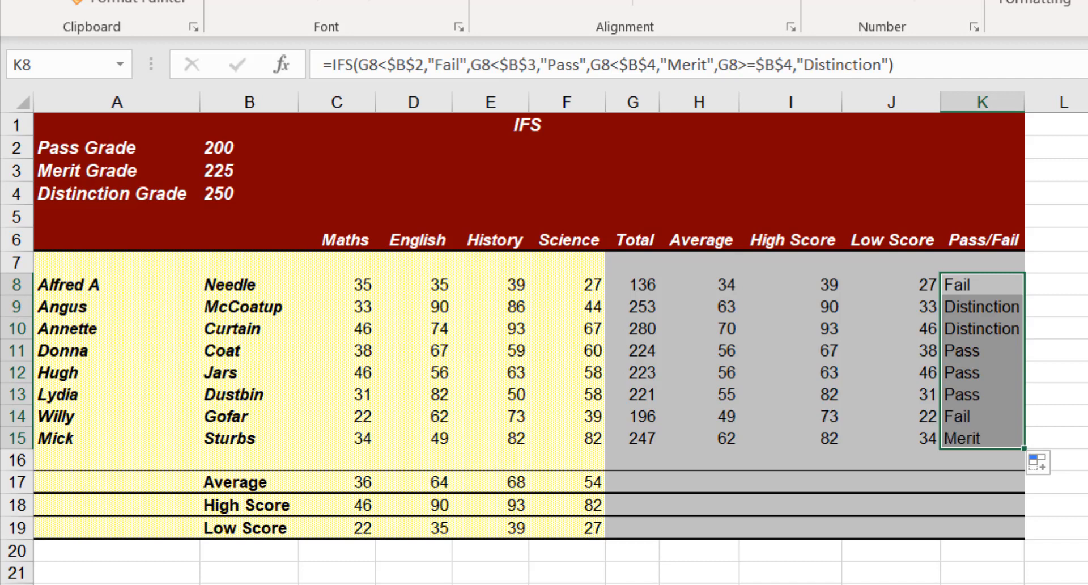
{"action": "left_click", "coordinate": [1064, 303]}
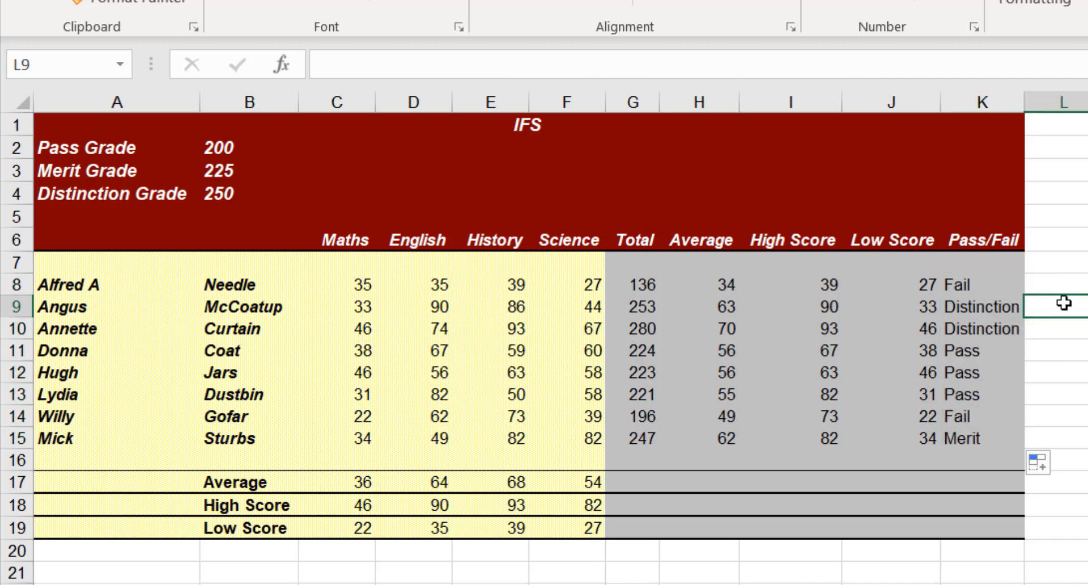